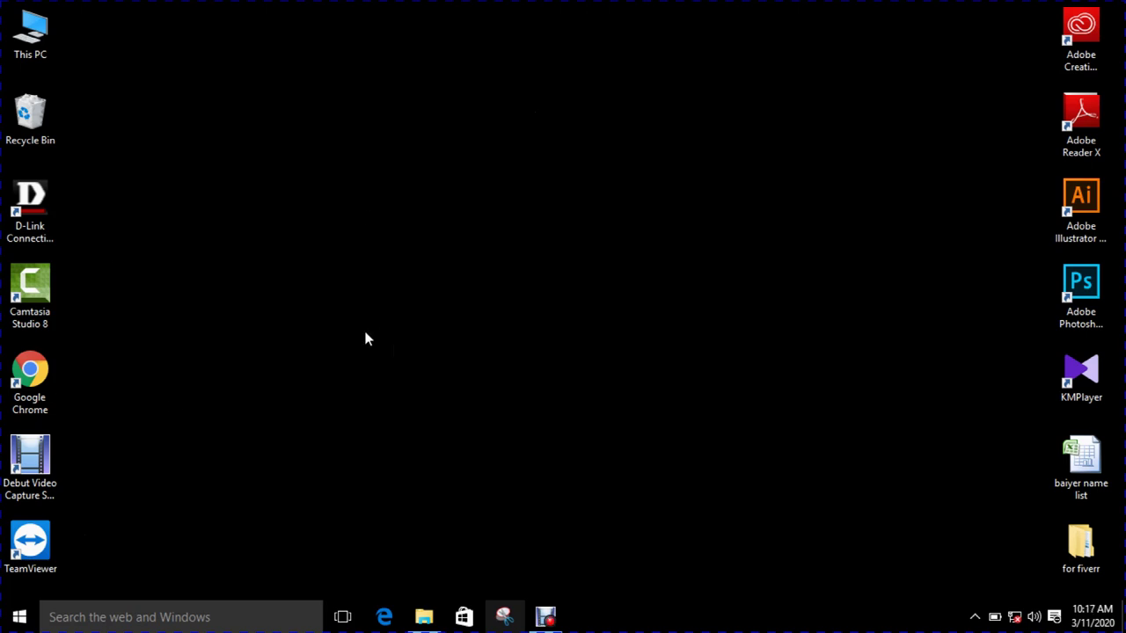
# Open the mouse pointer settings from the Windows personalization theme settings and move the dialog clear of the links
pyautogui.click(19, 616)
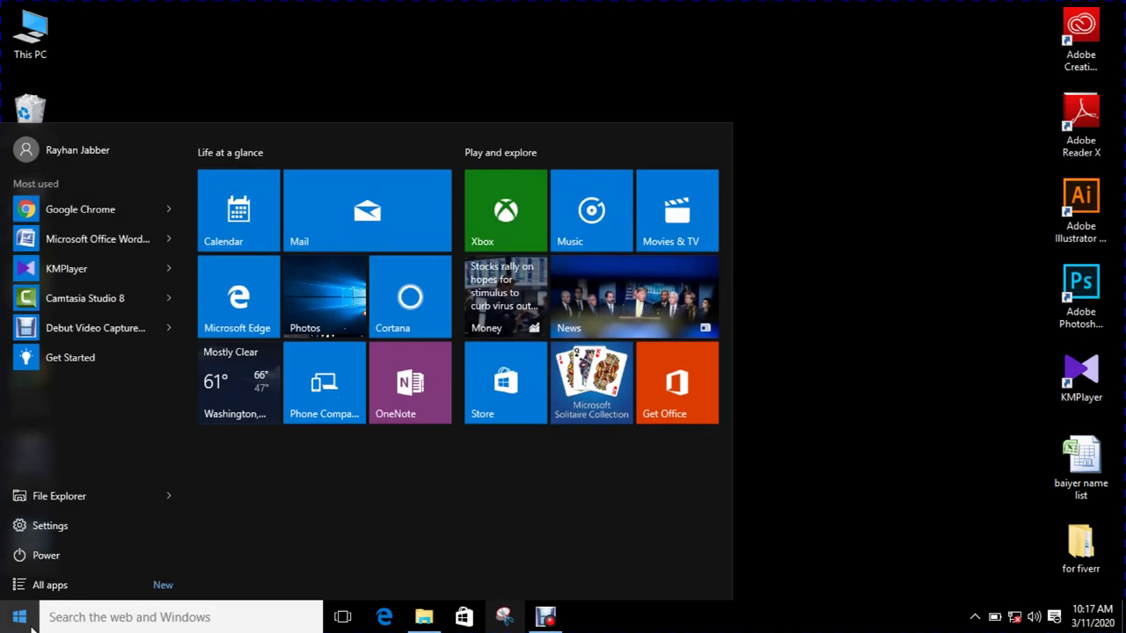
pyautogui.click(46, 524)
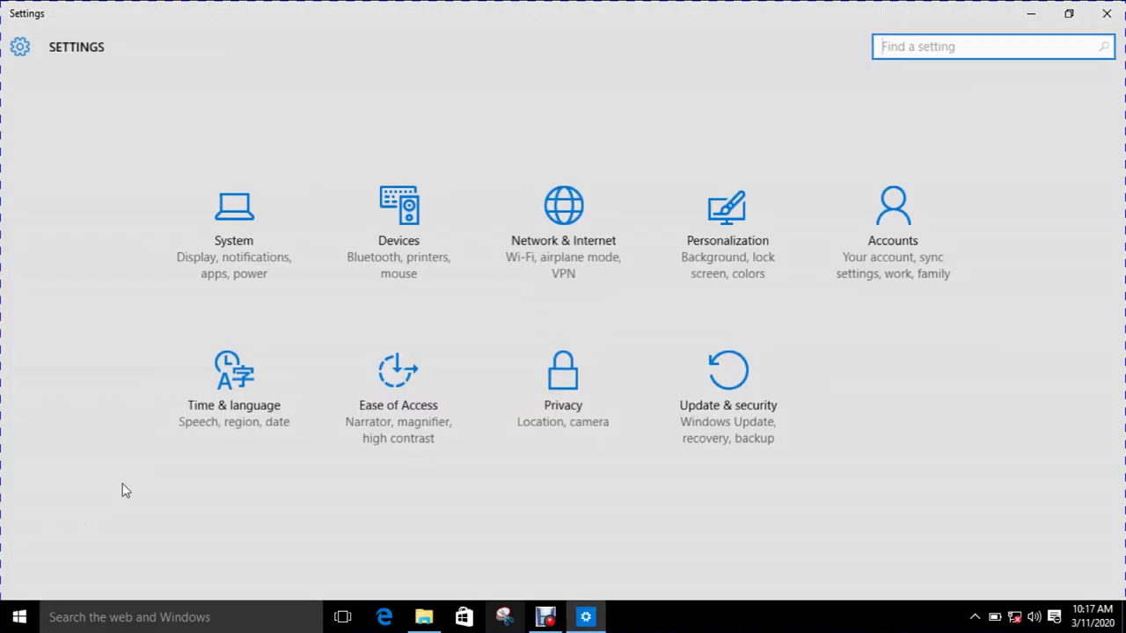
pyautogui.click(734, 235)
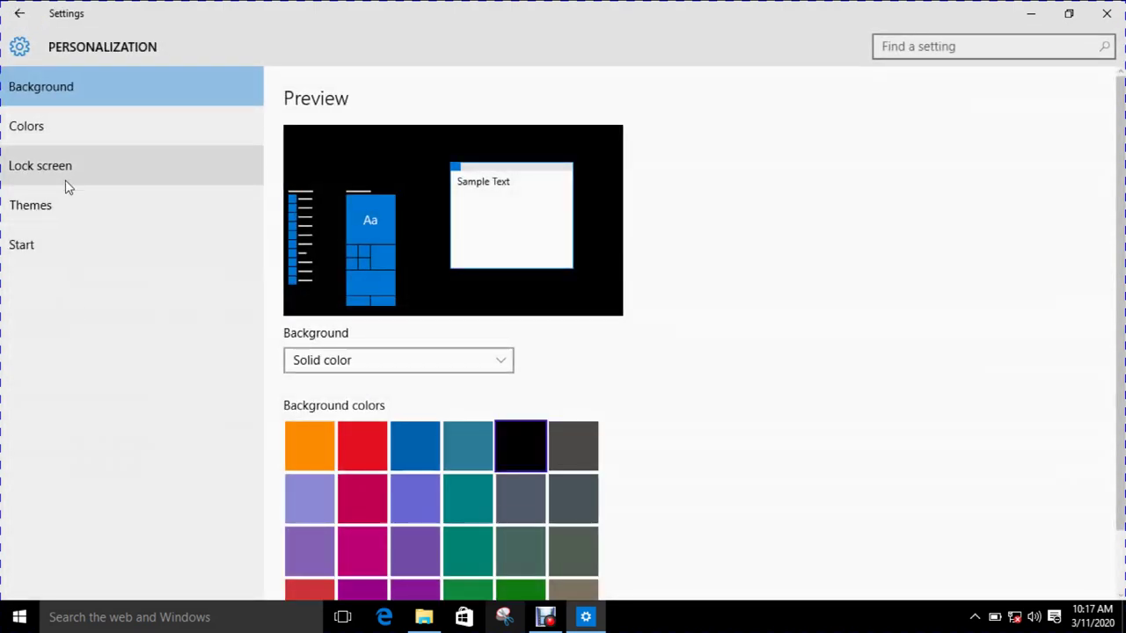
pyautogui.click(117, 202)
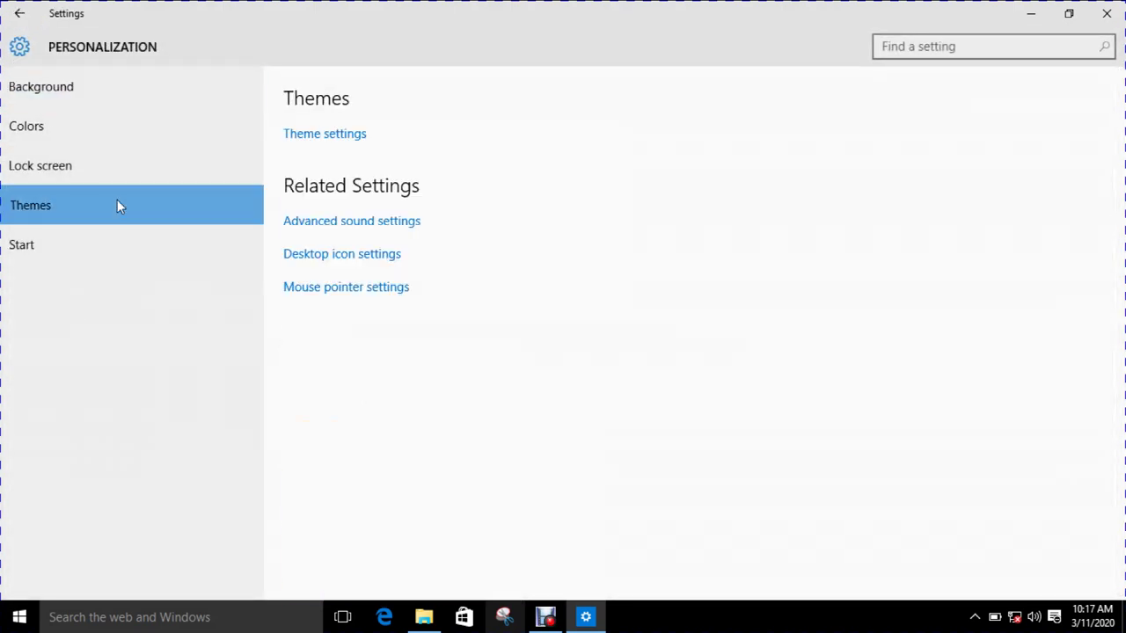
pyautogui.click(366, 294)
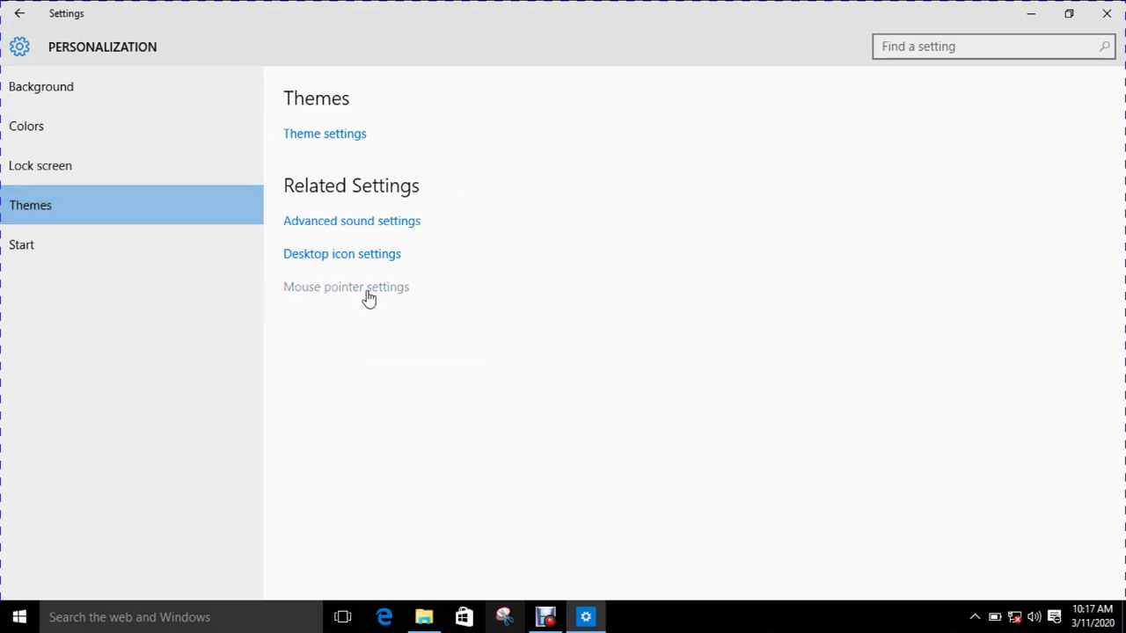
pyautogui.moveTo(314, 87); pyautogui.dragTo(662, 81)
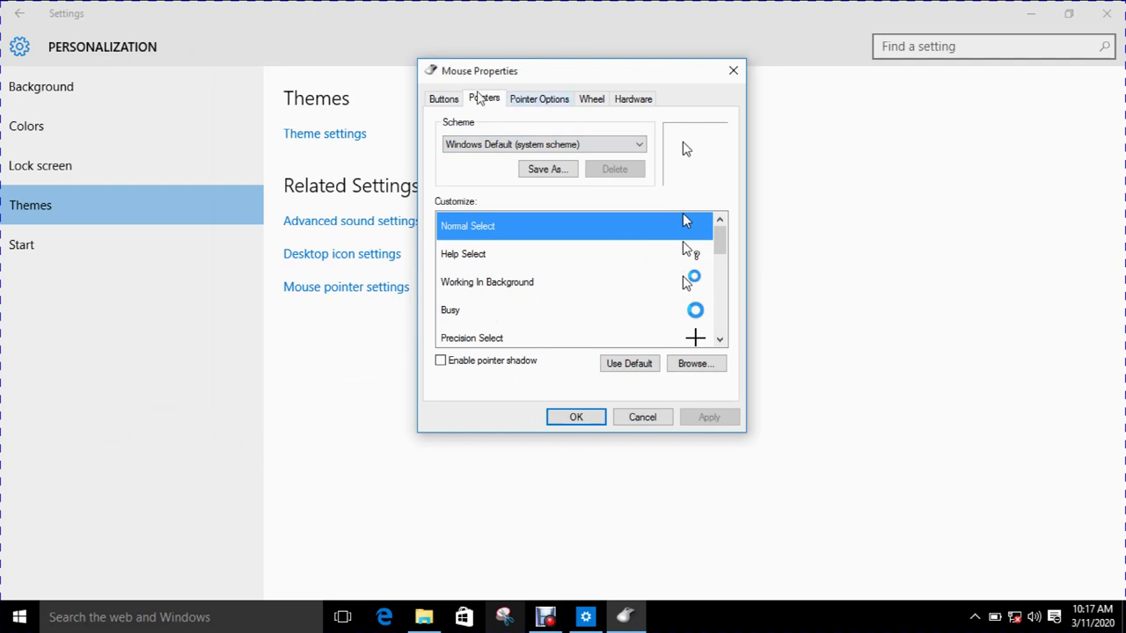
# Try switching the primary and secondary mouse buttons, and restore the original button assignment
pyautogui.click(446, 101)
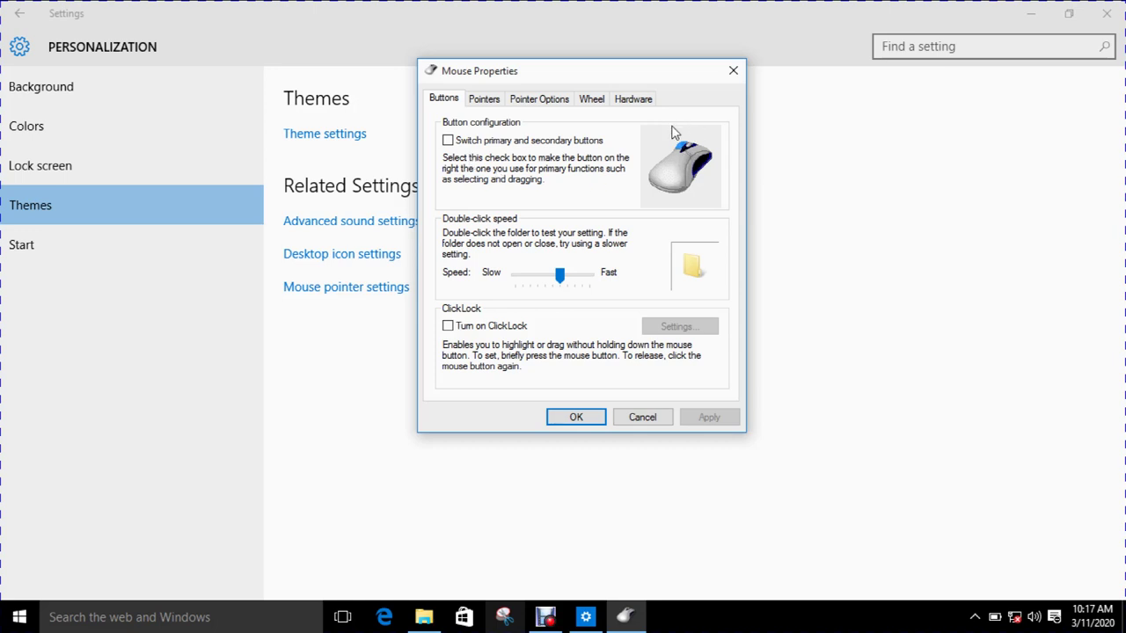
pyautogui.click(447, 143)
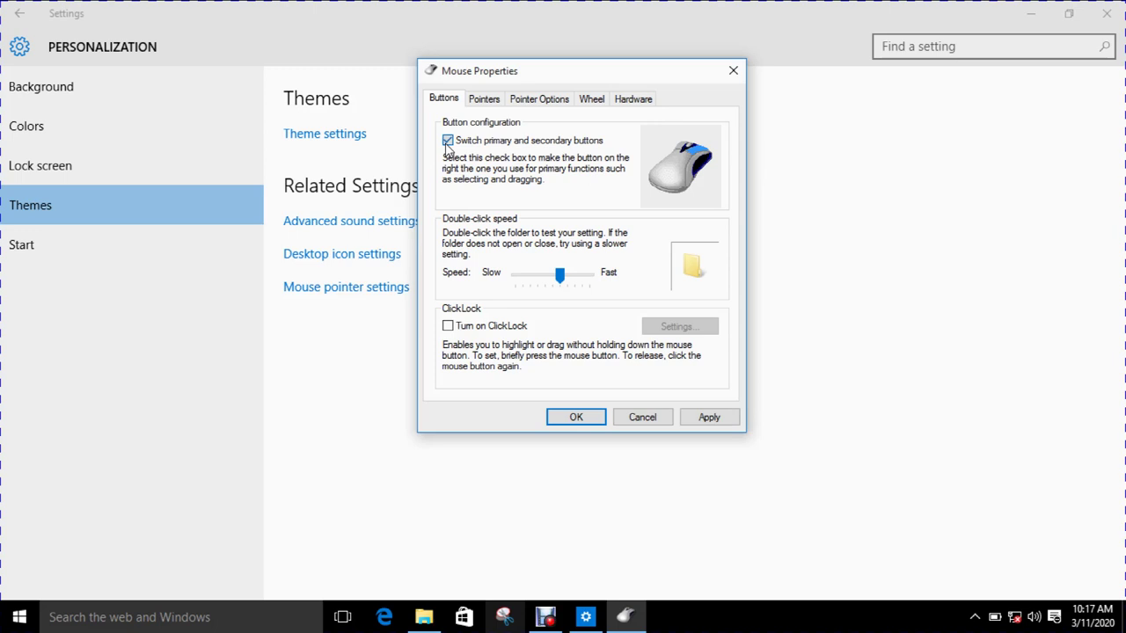
pyautogui.click(448, 141)
# Try the fastest double-click speed, set it to the slowest, and apply the change and close the dialog
pyautogui.moveTo(565, 277); pyautogui.dragTo(594, 276)
pyautogui.moveTo(589, 276); pyautogui.dragTo(515, 277)
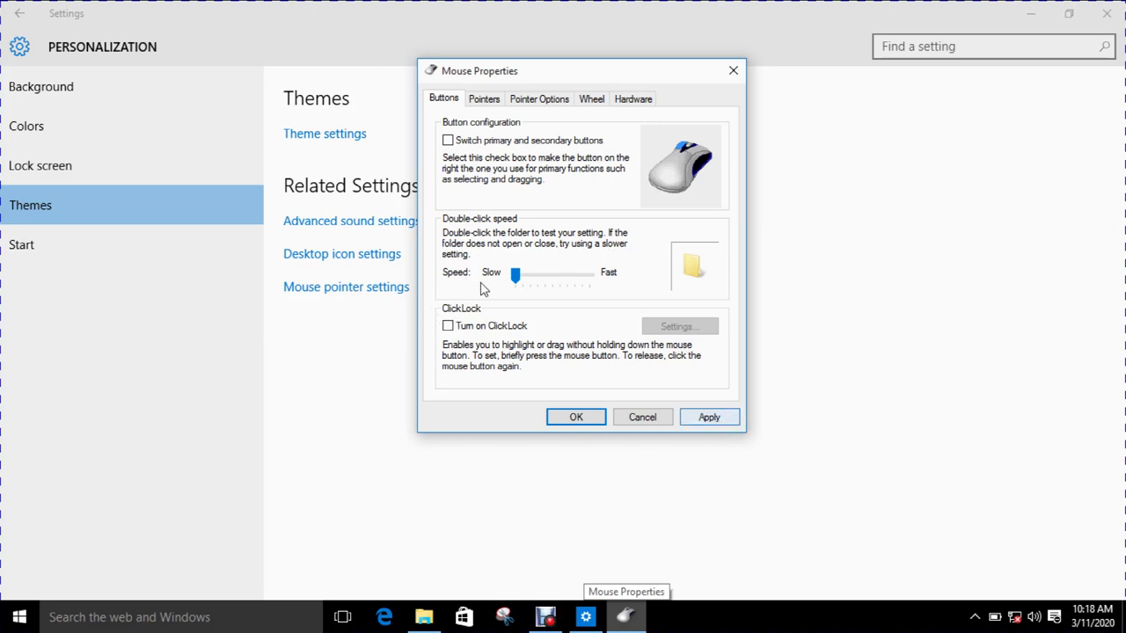
pyautogui.click(709, 419)
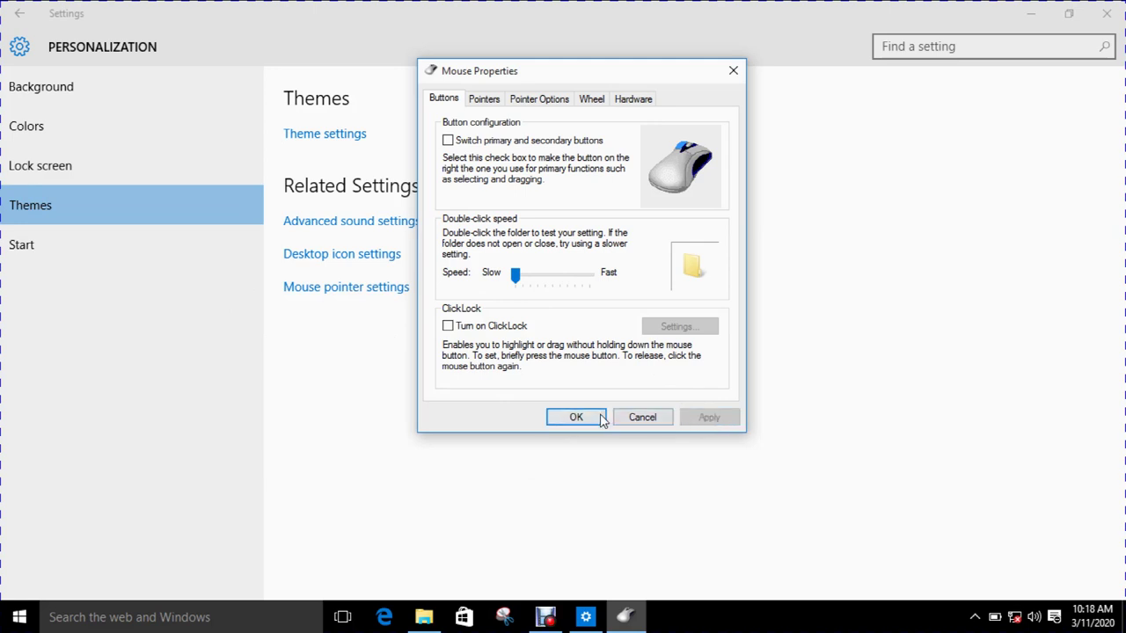
pyautogui.click(573, 418)
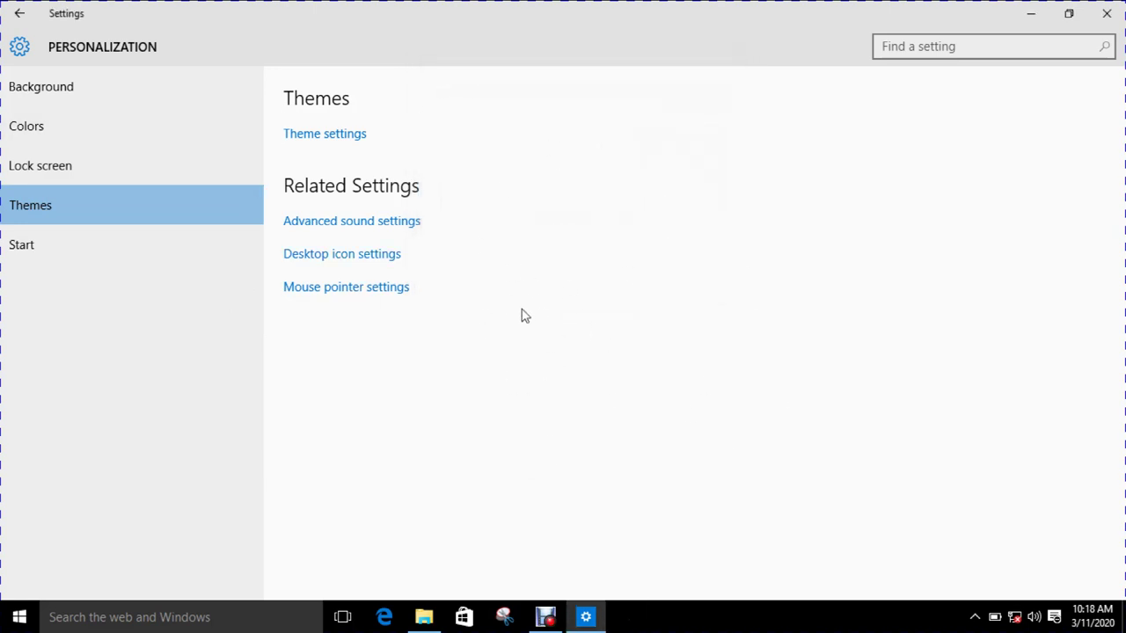
# Reopen the mouse properties, set the double-click speed slightly above the middle, and apply and close the dialog
pyautogui.click(364, 292)
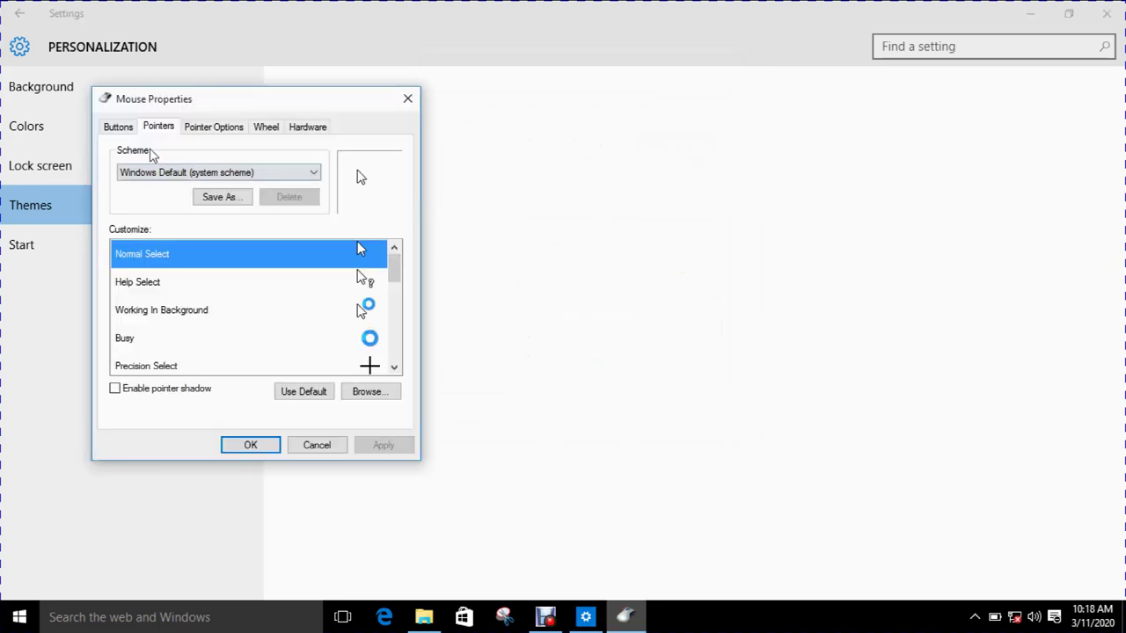
pyautogui.click(119, 133)
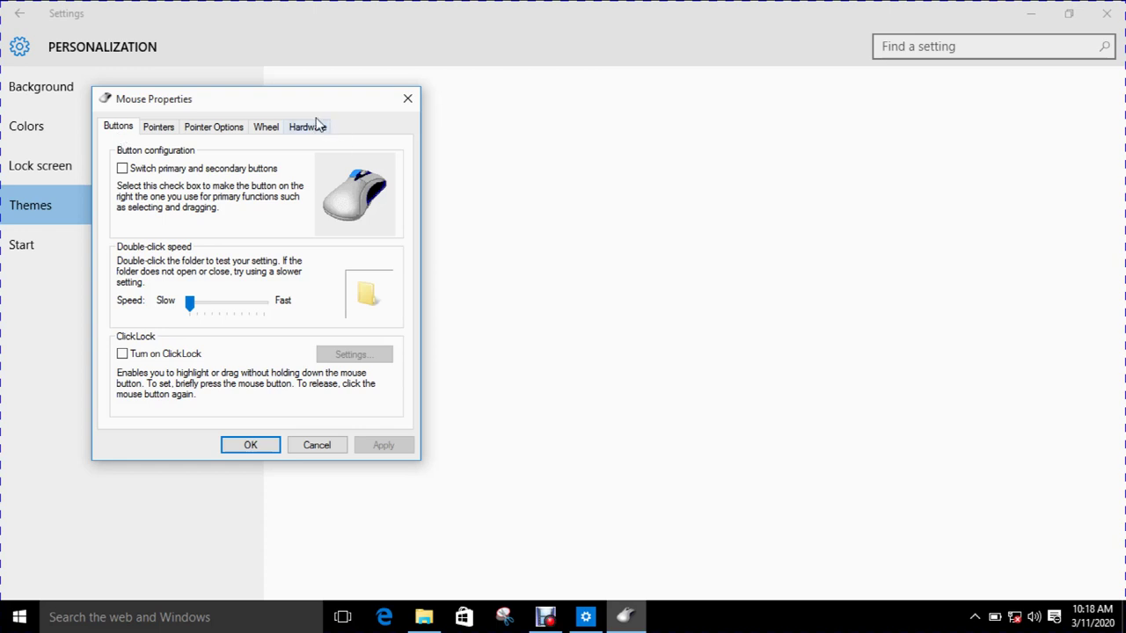
pyautogui.moveTo(282, 109); pyautogui.dragTo(772, 63)
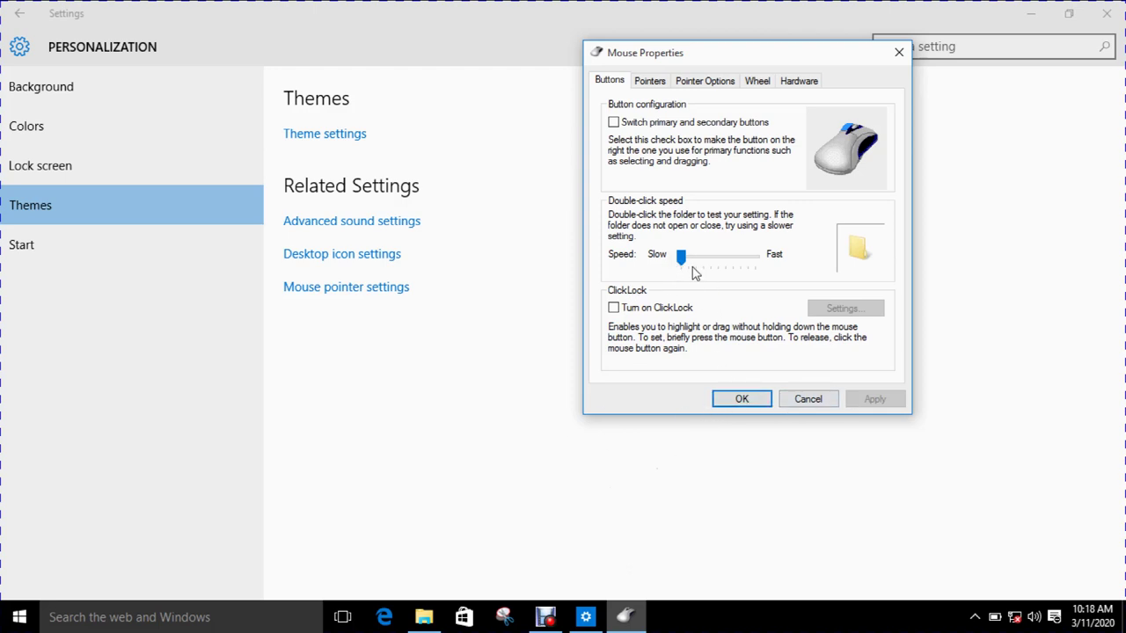
pyautogui.moveTo(680, 256); pyautogui.dragTo(726, 262)
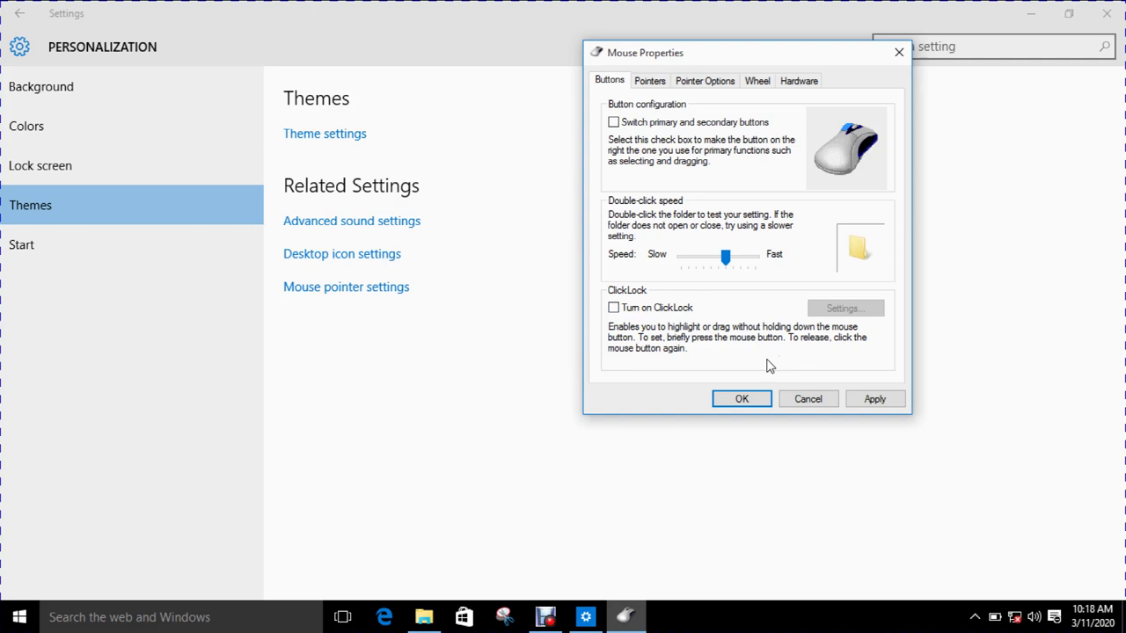
pyautogui.click(873, 399)
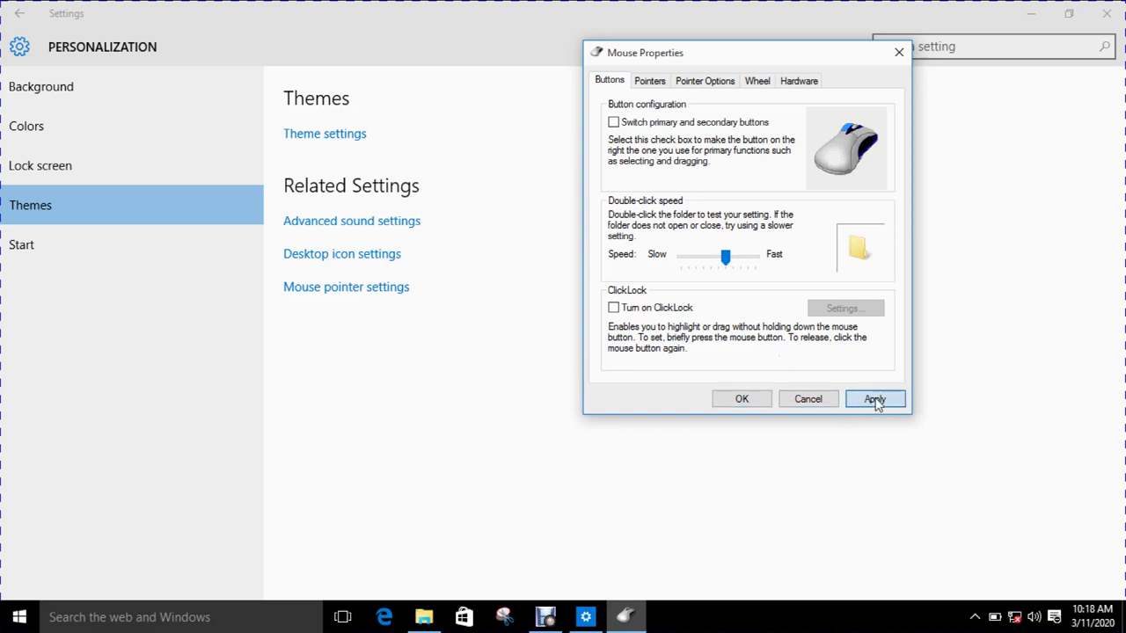
pyautogui.click(743, 400)
# Reopen the mouse properties and look through the button settings and the available pointer schemes
pyautogui.click(383, 289)
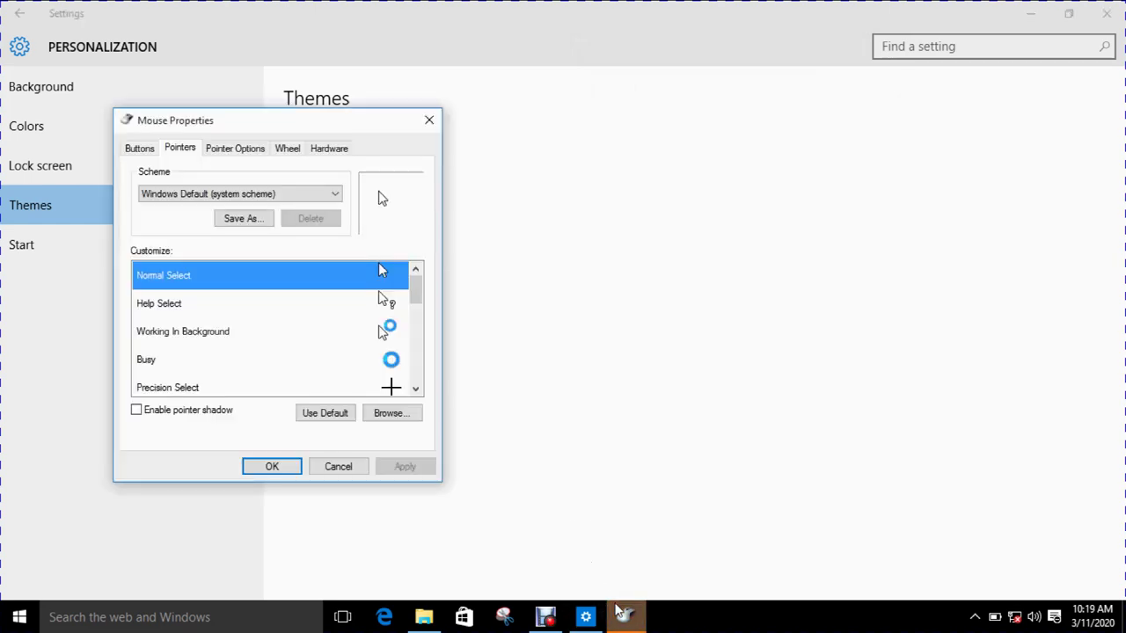
pyautogui.moveTo(257, 126); pyautogui.dragTo(656, 97)
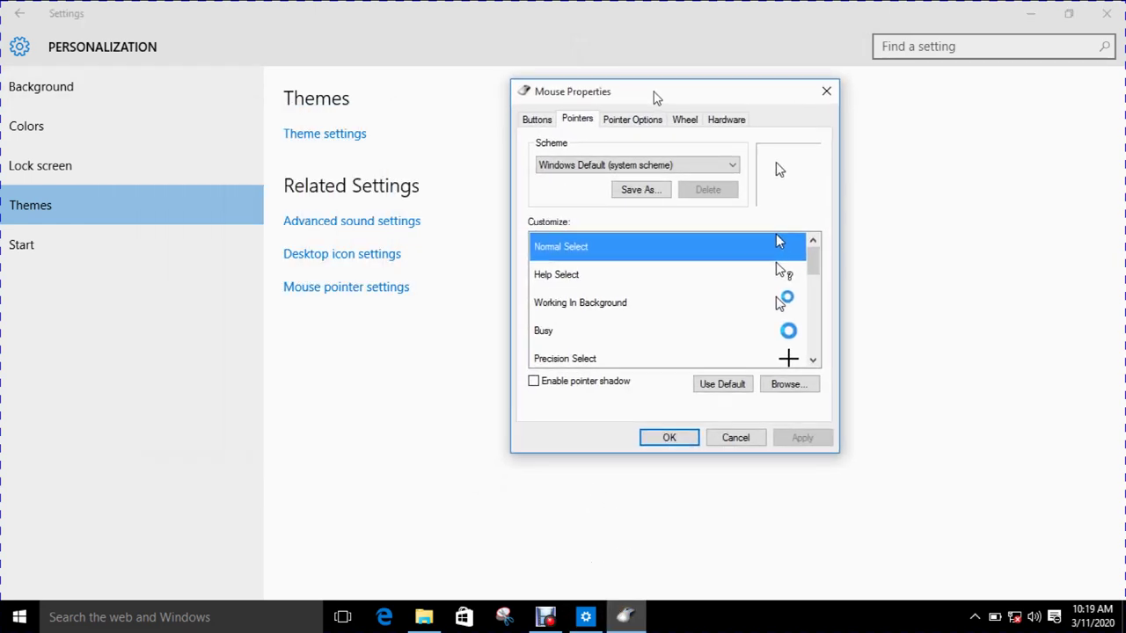
pyautogui.click(536, 119)
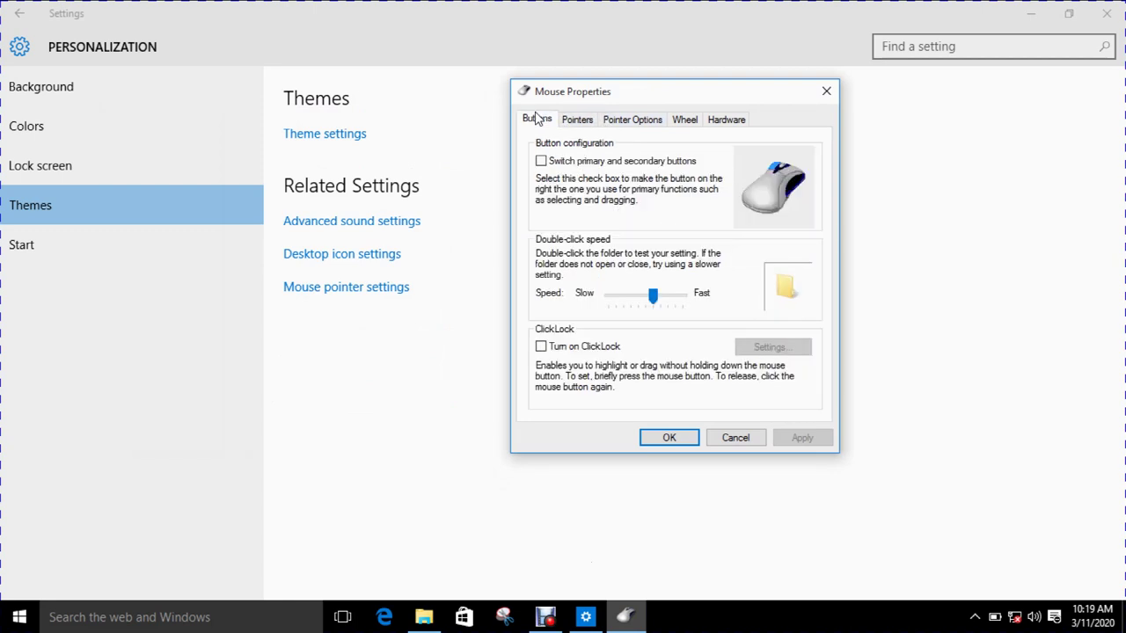
pyautogui.click(578, 121)
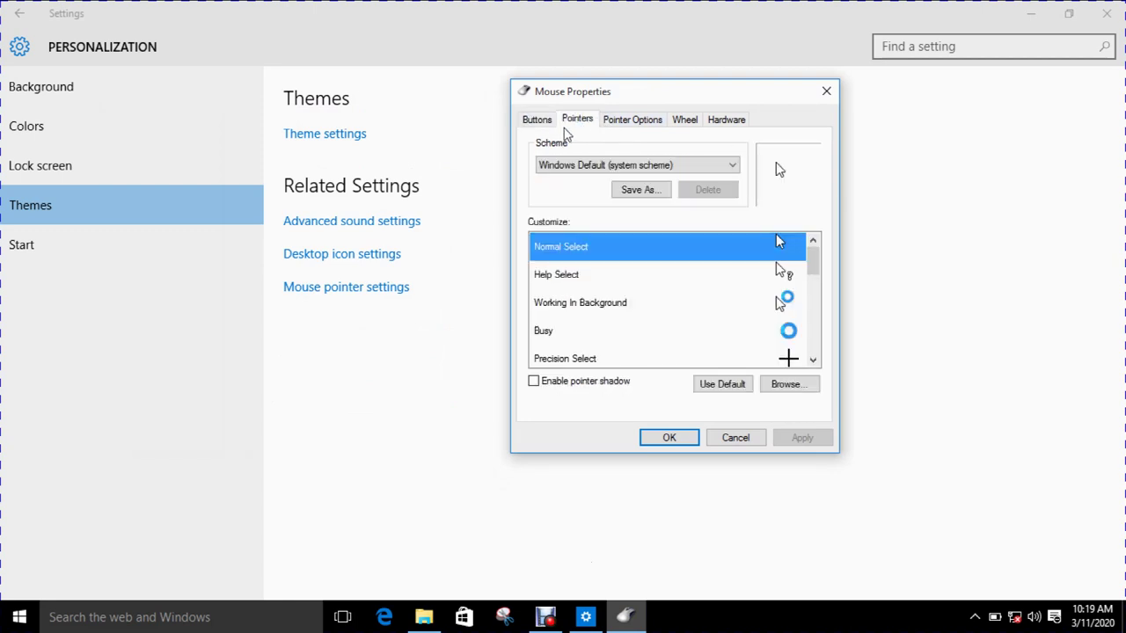
pyautogui.click(552, 122)
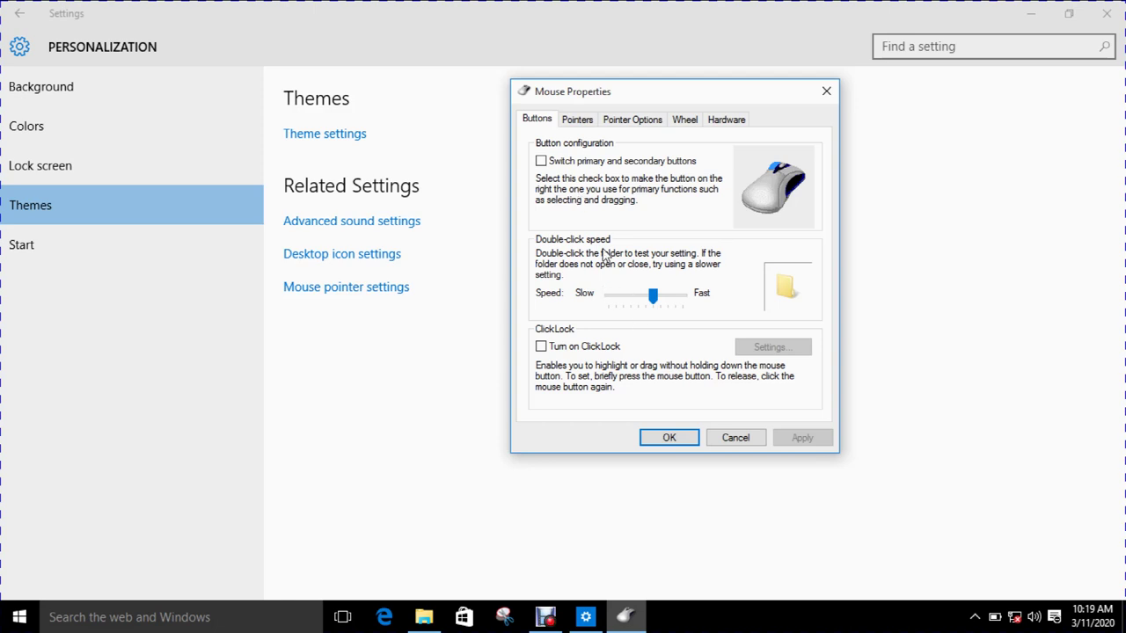
pyautogui.click(588, 122)
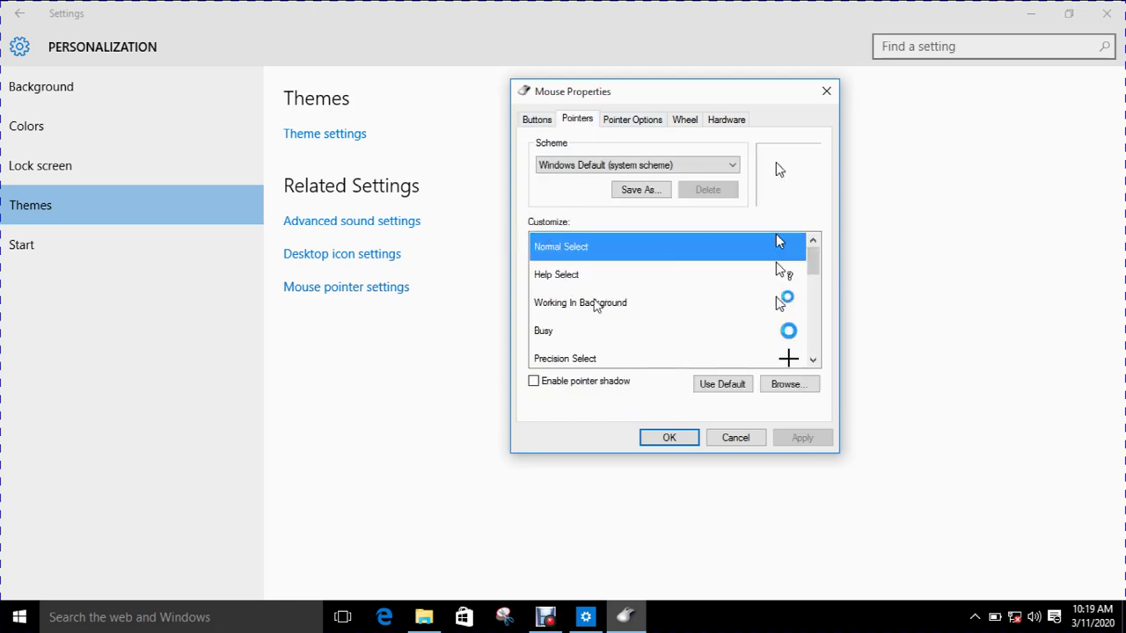
pyautogui.click(639, 167)
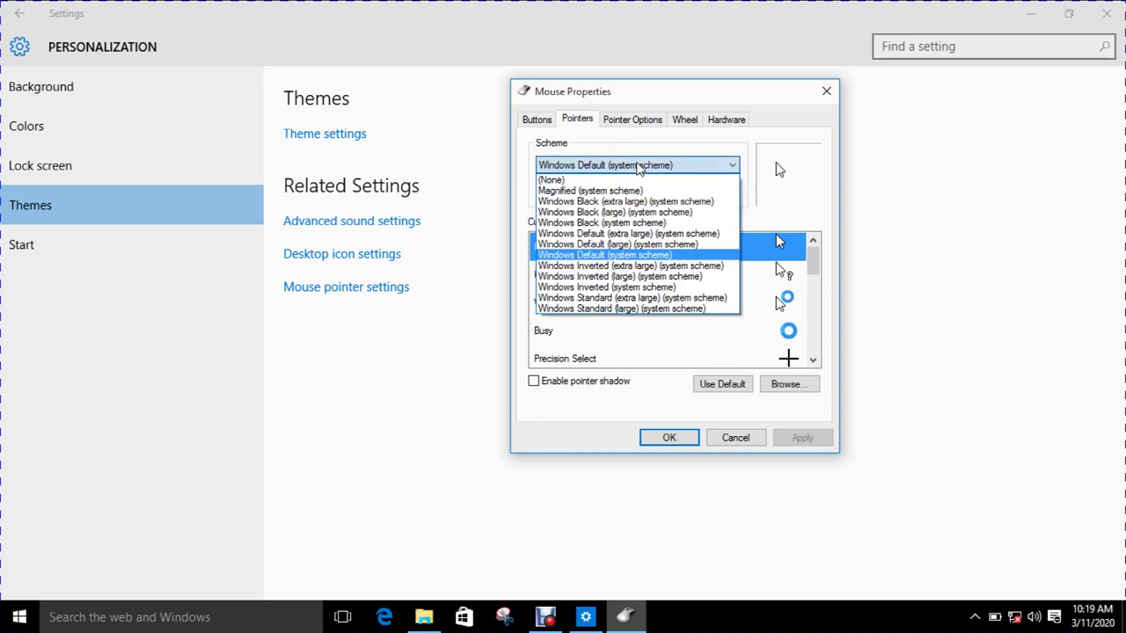
pyautogui.click(639, 167)
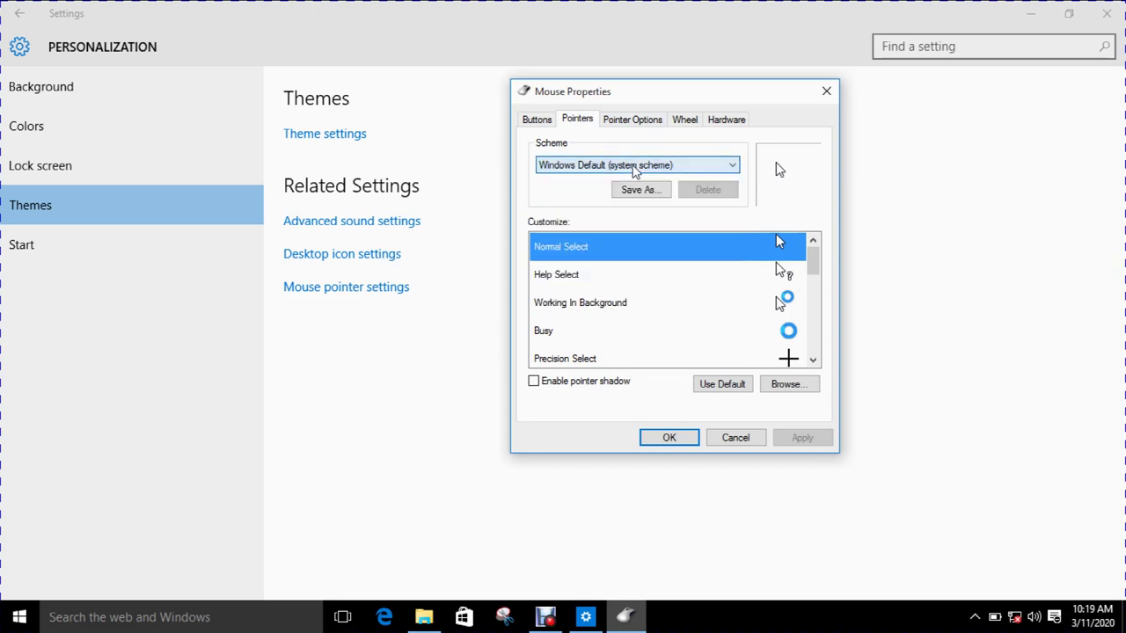
pyautogui.click(765, 367)
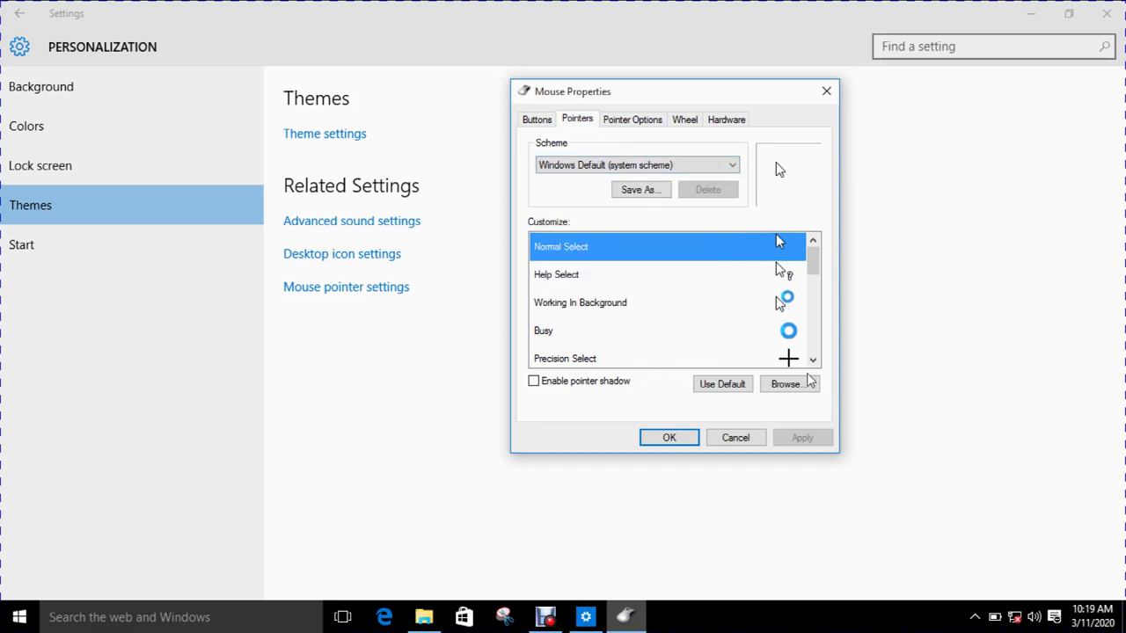
# Look through the customizable pointers and preview the Move, Working In Background and Normal Select pointers
pyautogui.scroll(-4, 725, 307)
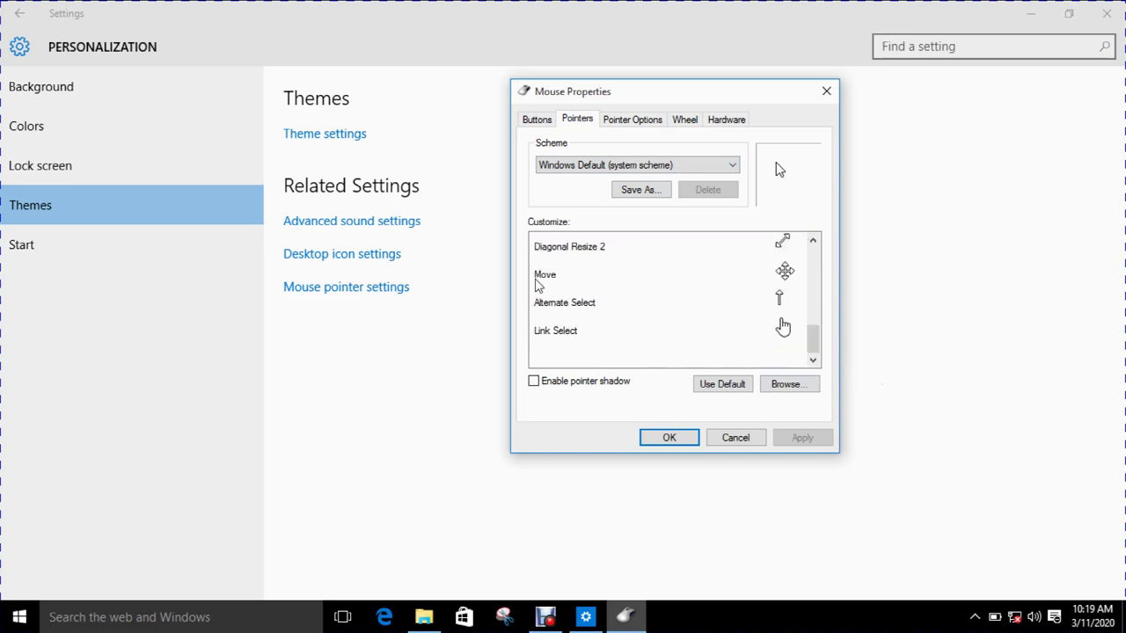
pyautogui.click(538, 280)
pyautogui.scroll(5, 708, 295)
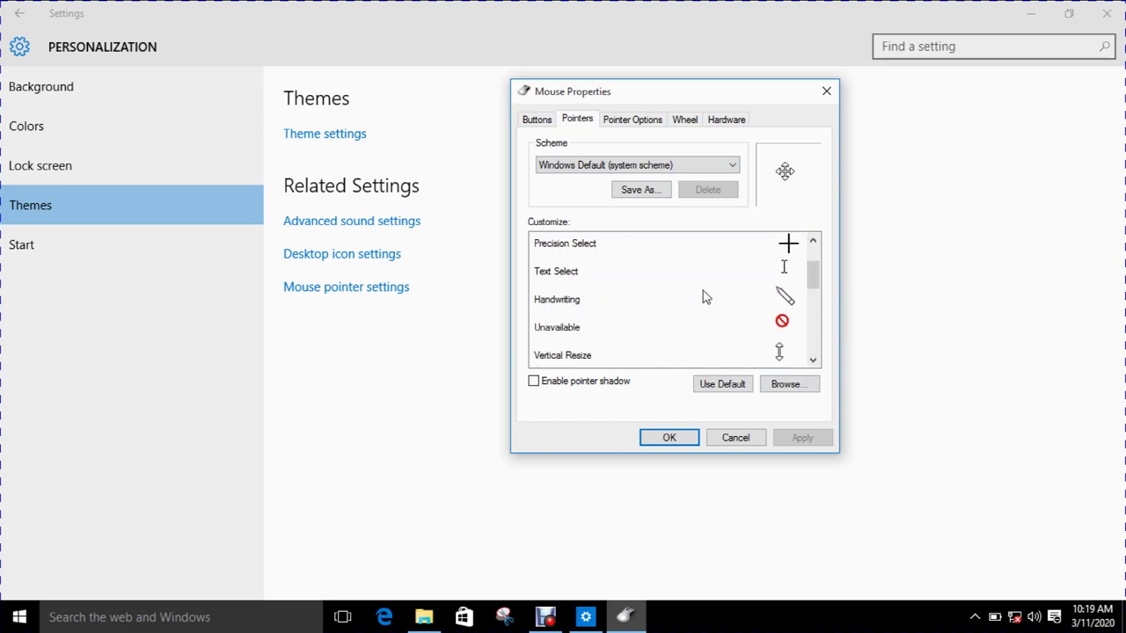
pyautogui.click(659, 255)
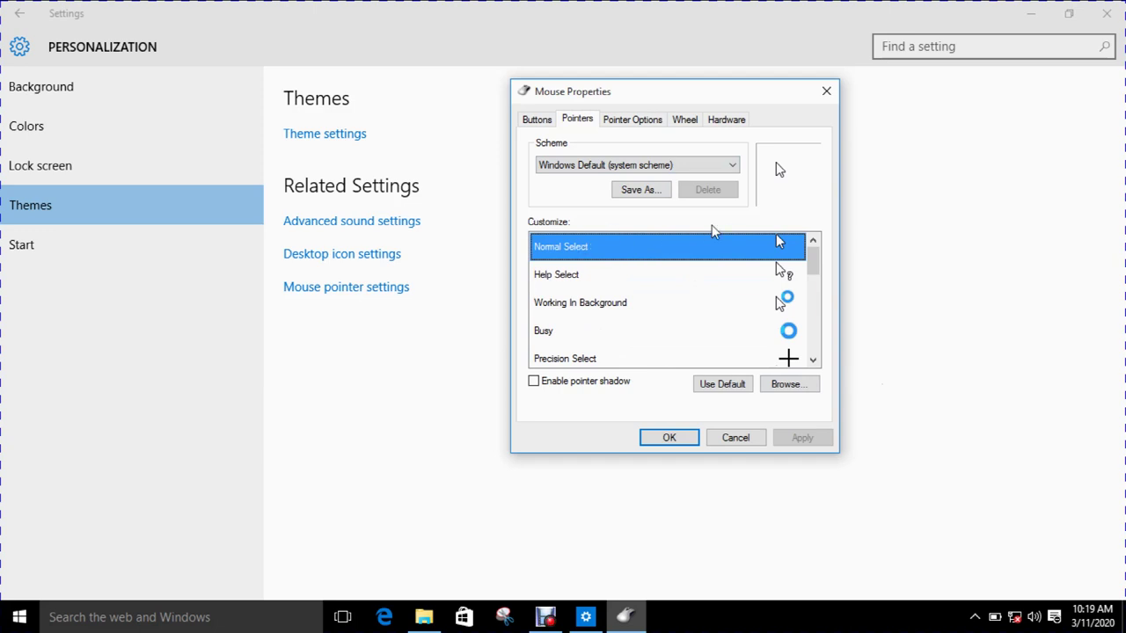
pyautogui.click(714, 311)
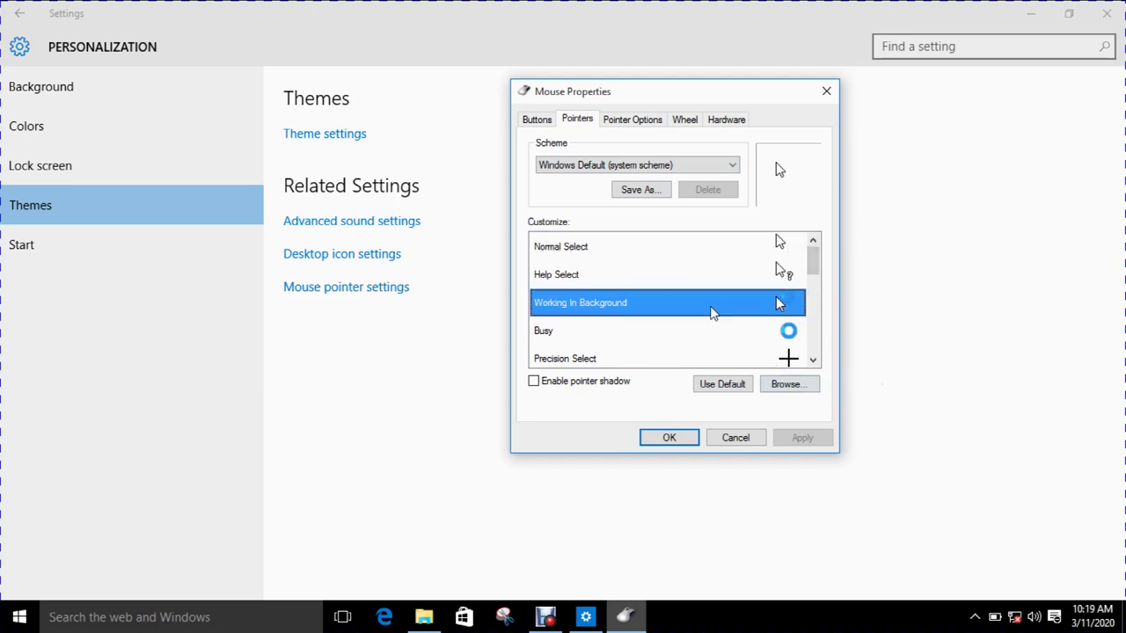
pyautogui.click(673, 246)
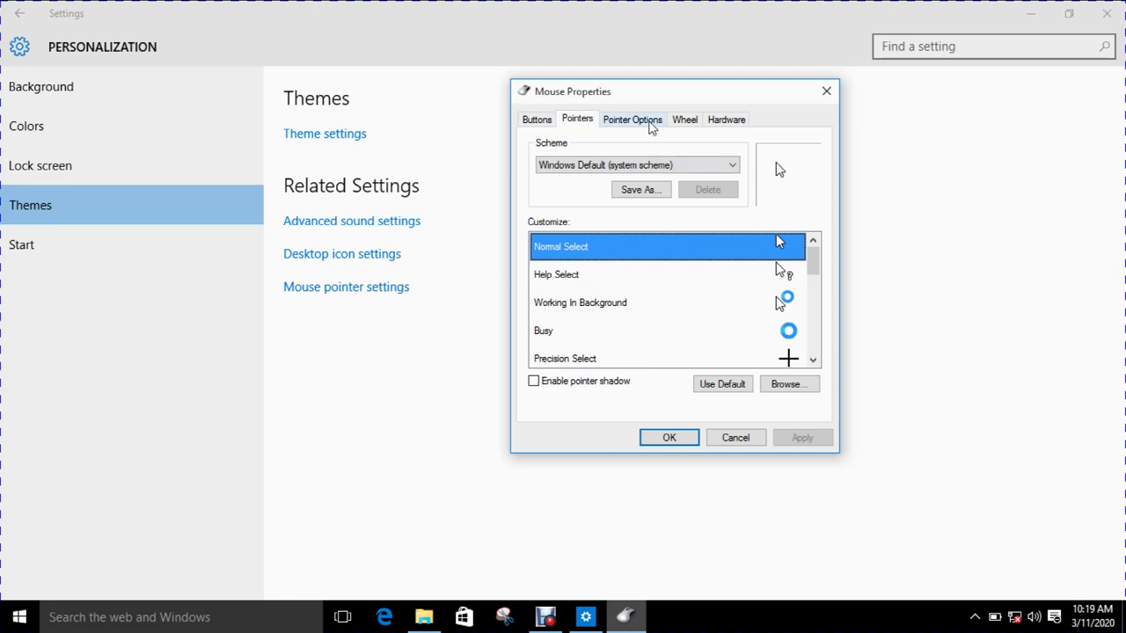
# In the pointer options, try the pointer speed at its slowest and at its fastest setting
pyautogui.click(649, 121)
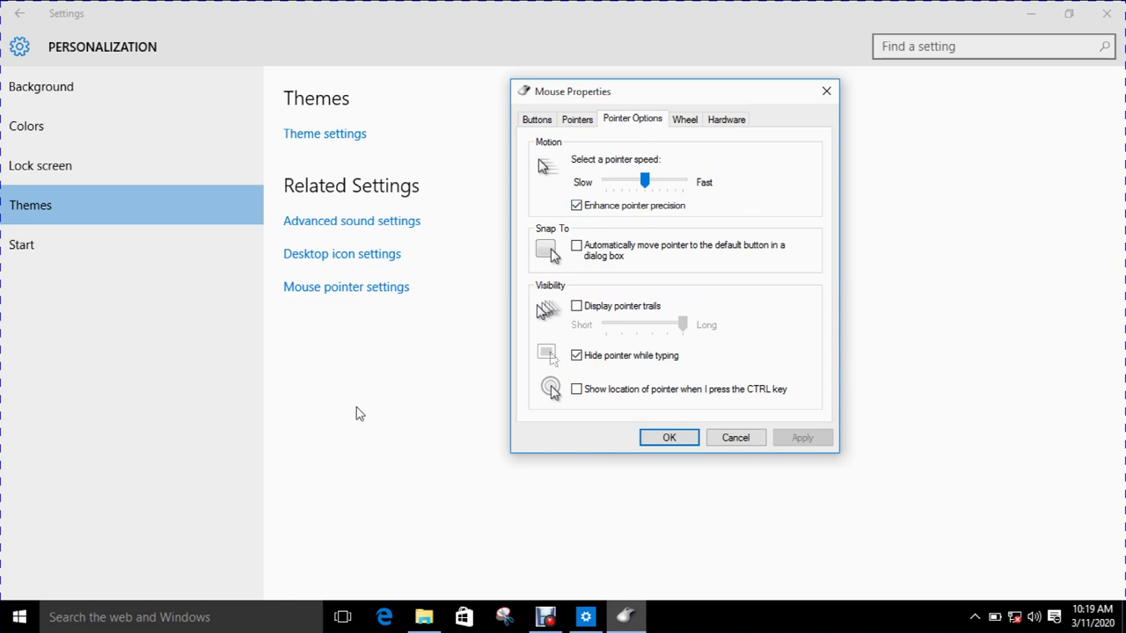
pyautogui.moveTo(645, 189); pyautogui.dragTo(605, 193)
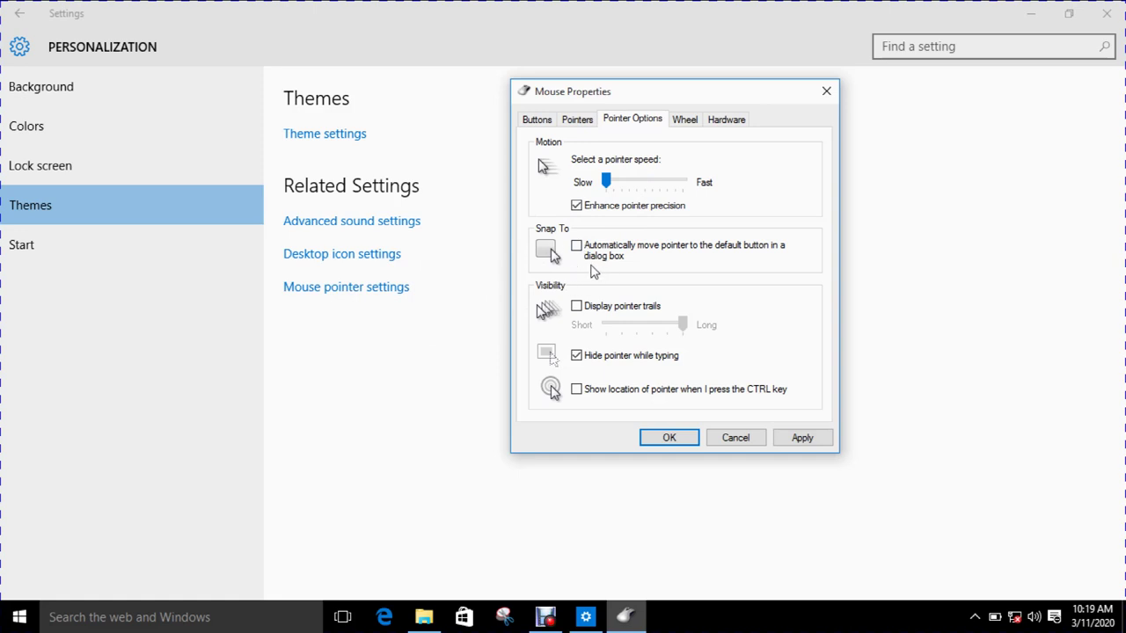
pyautogui.click(611, 182)
pyautogui.moveTo(621, 181); pyautogui.dragTo(683, 181)
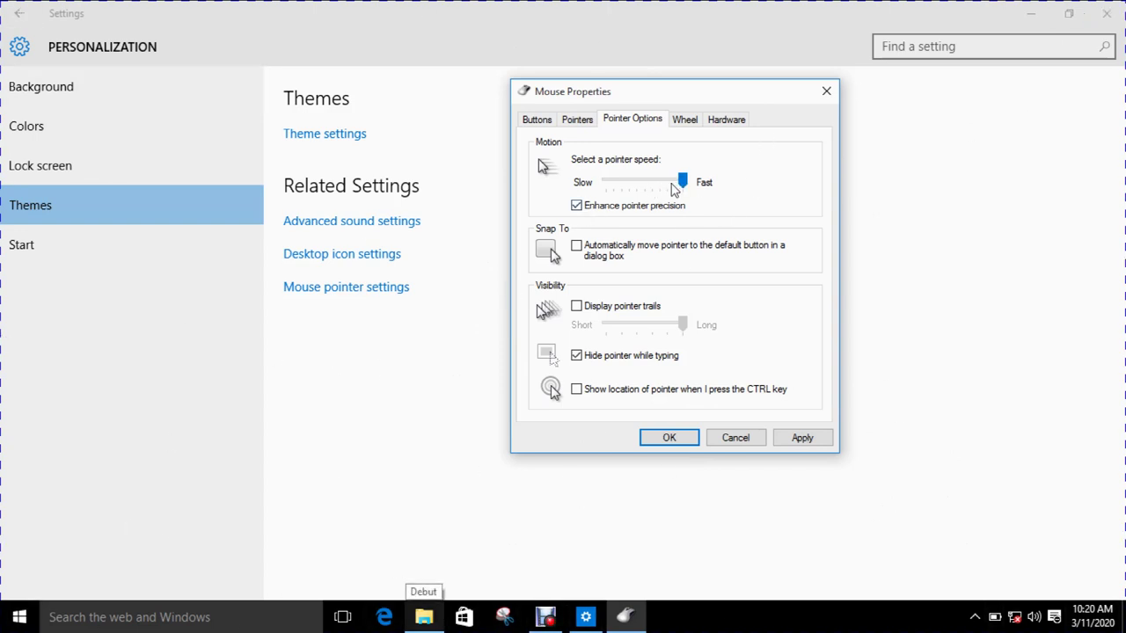
# Set the pointer speed to the middle of its range
pyautogui.click(680, 181)
pyautogui.moveTo(680, 184); pyautogui.dragTo(651, 195)
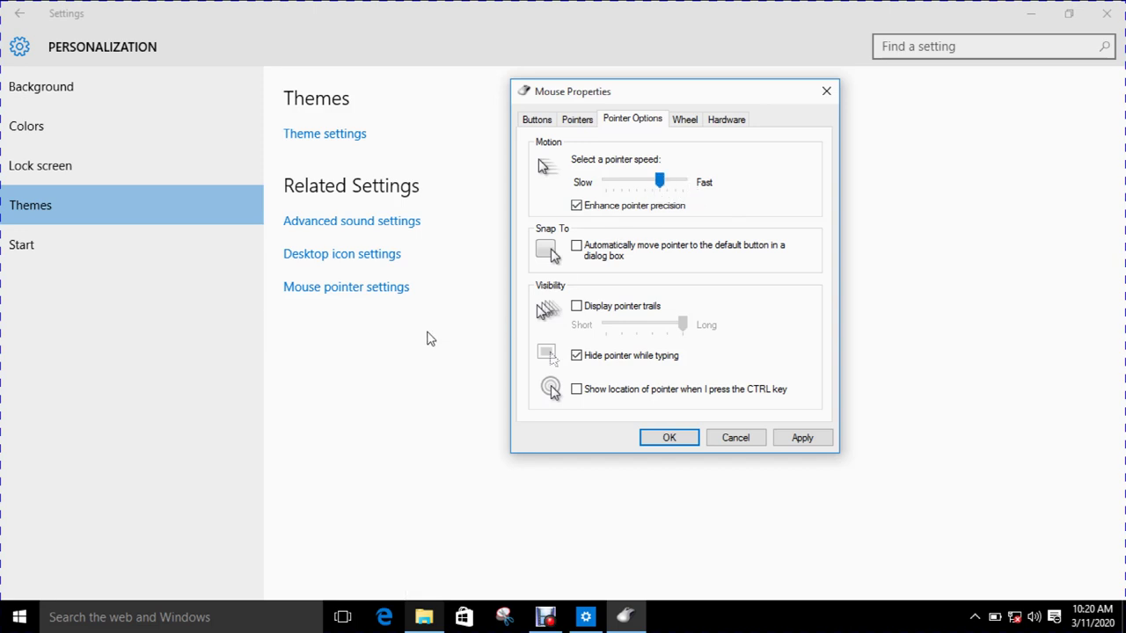
pyautogui.click(661, 181)
pyautogui.moveTo(661, 181); pyautogui.dragTo(646, 185)
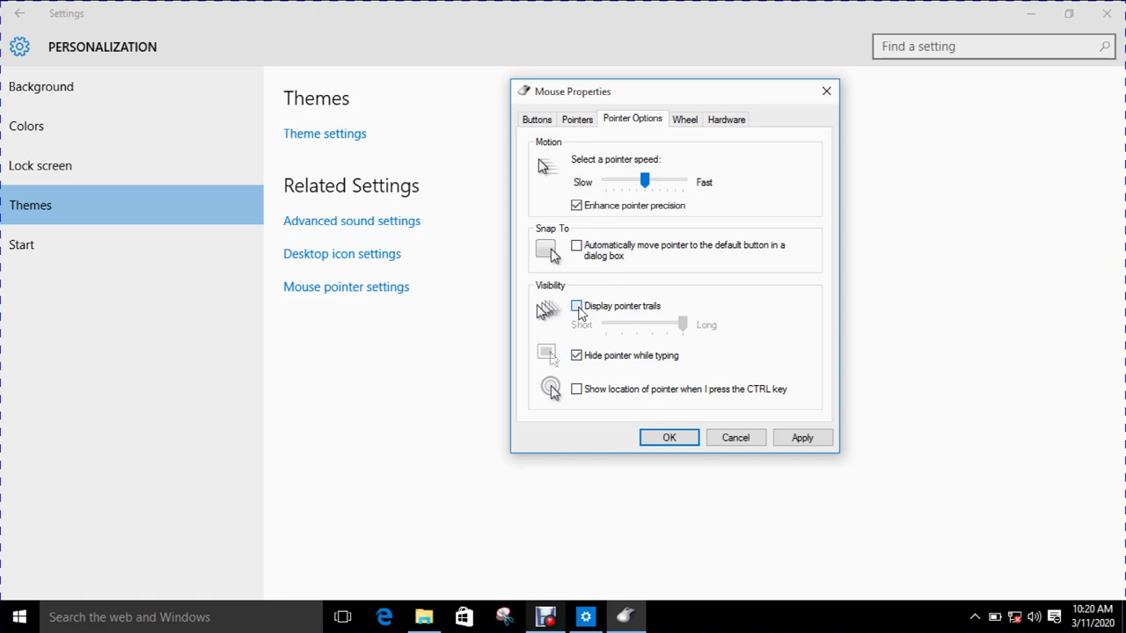
# Try displaying pointer trails, turn them back off, and apply the pointer options before closing the mouse properties
pyautogui.click(577, 307)
pyautogui.click(577, 306)
pyautogui.click(798, 437)
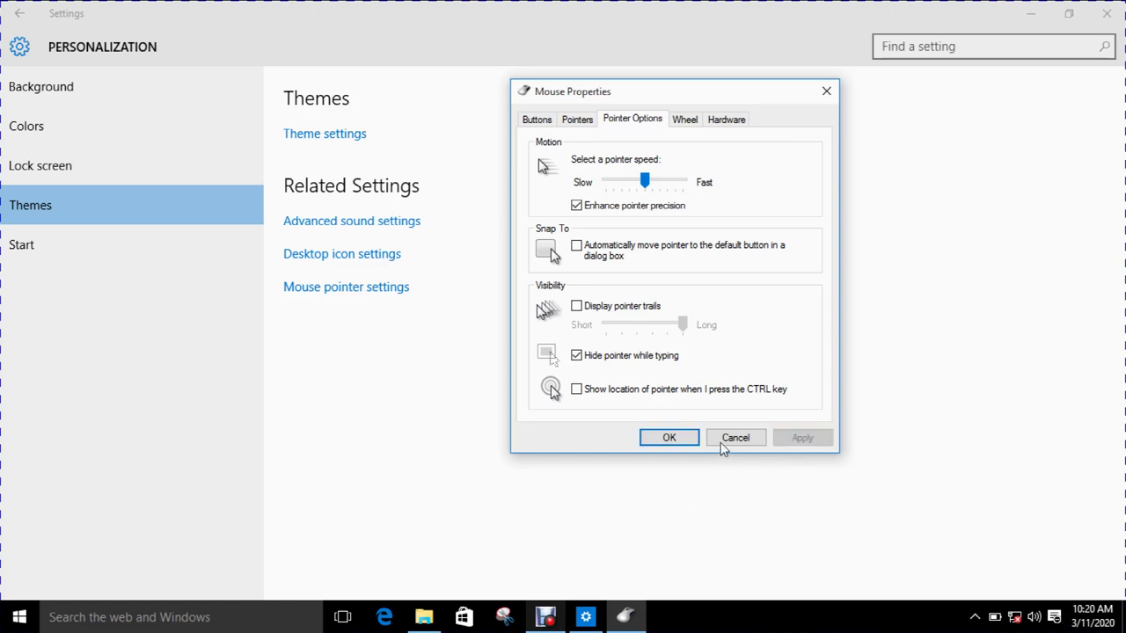
pyautogui.click(661, 438)
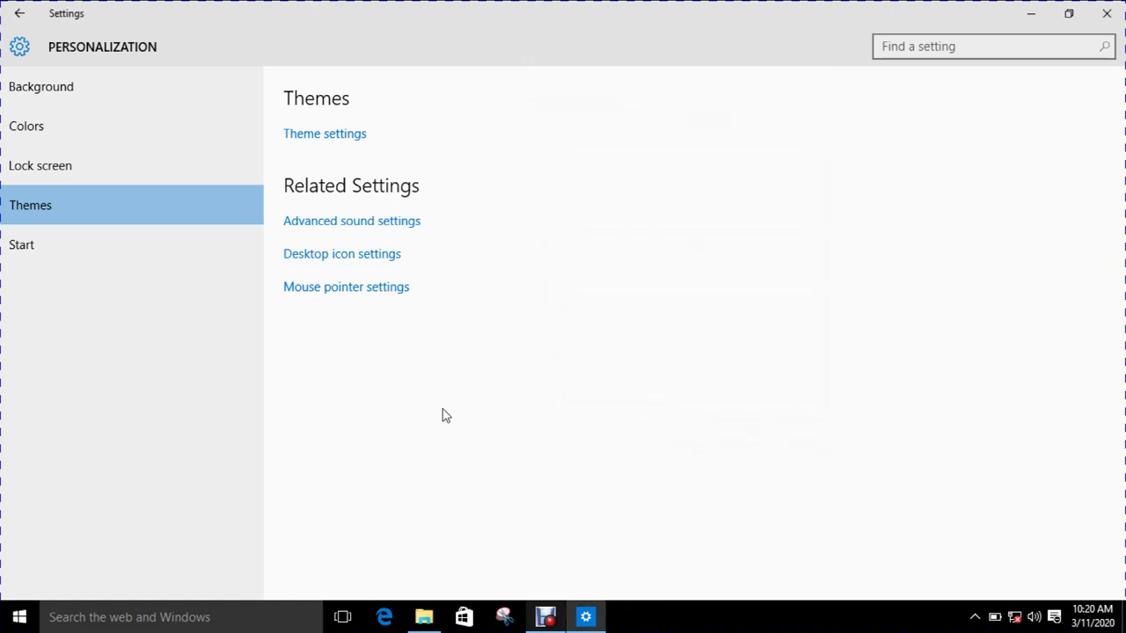
# Reopen the mouse pointer settings and look through the wheel scrolling options, the hardware devices and the button settings
pyautogui.click(349, 294)
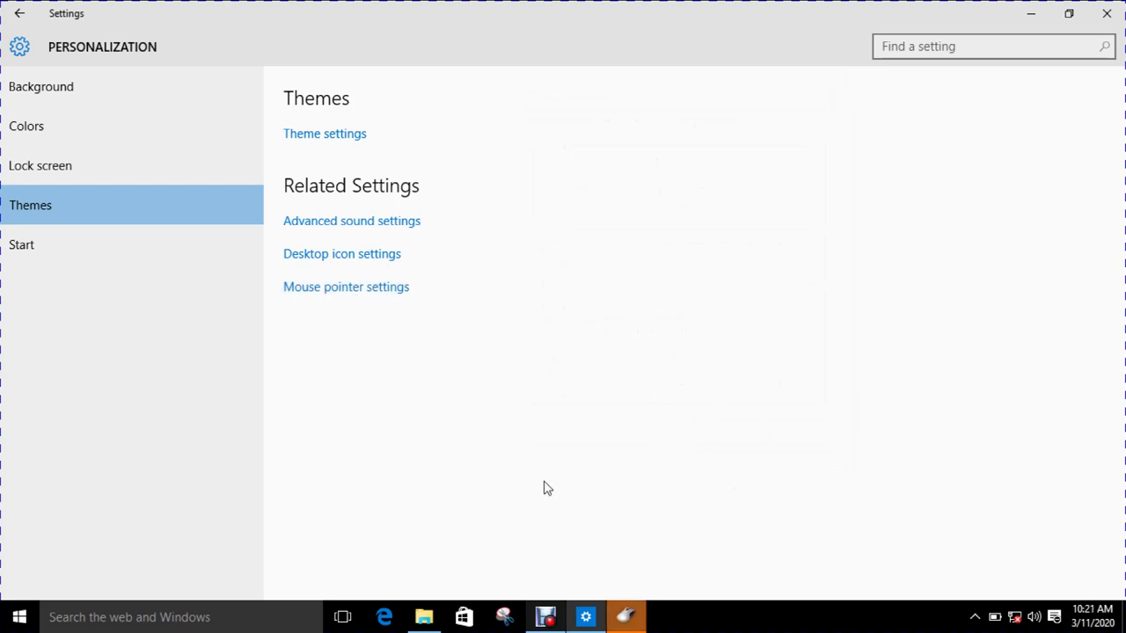
pyautogui.click(622, 613)
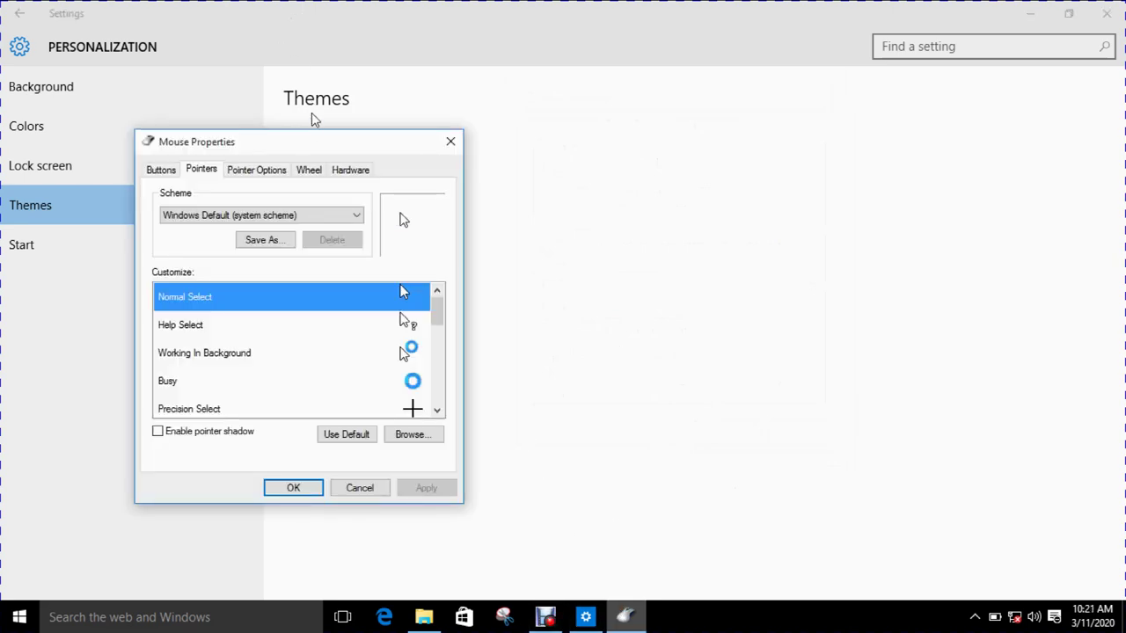
pyautogui.moveTo(317, 145); pyautogui.dragTo(717, 81)
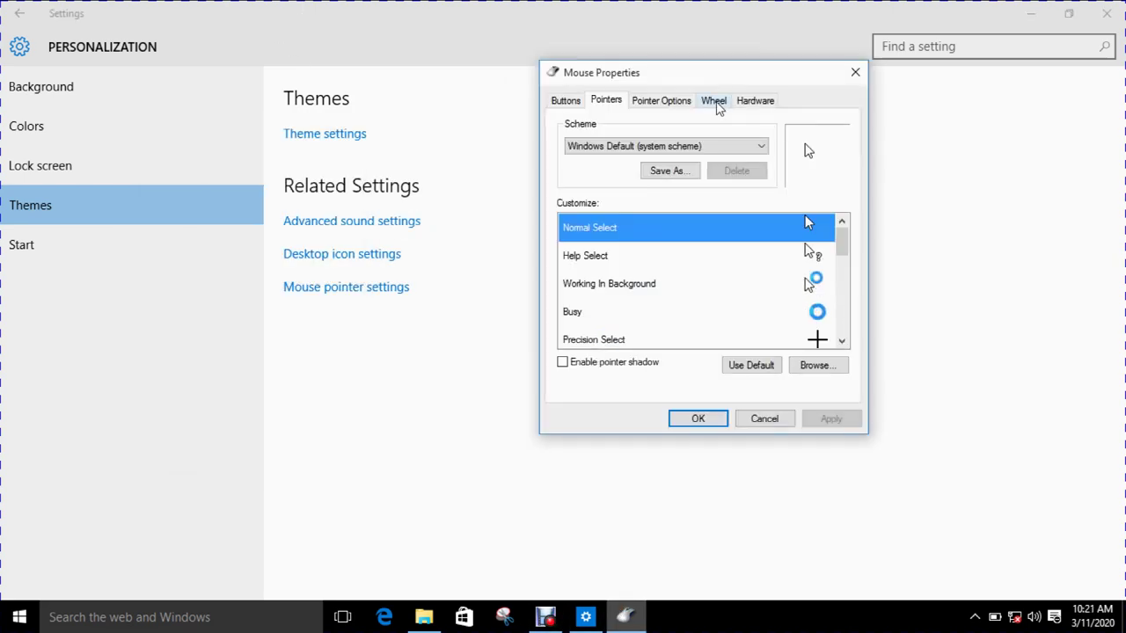
pyautogui.click(717, 102)
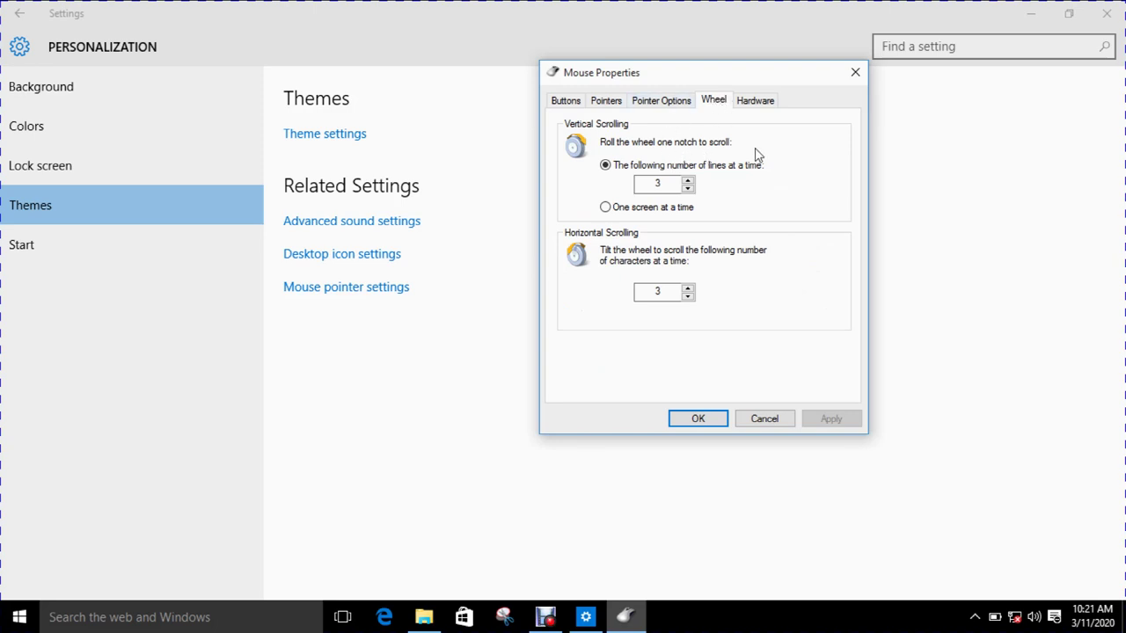
pyautogui.click(754, 102)
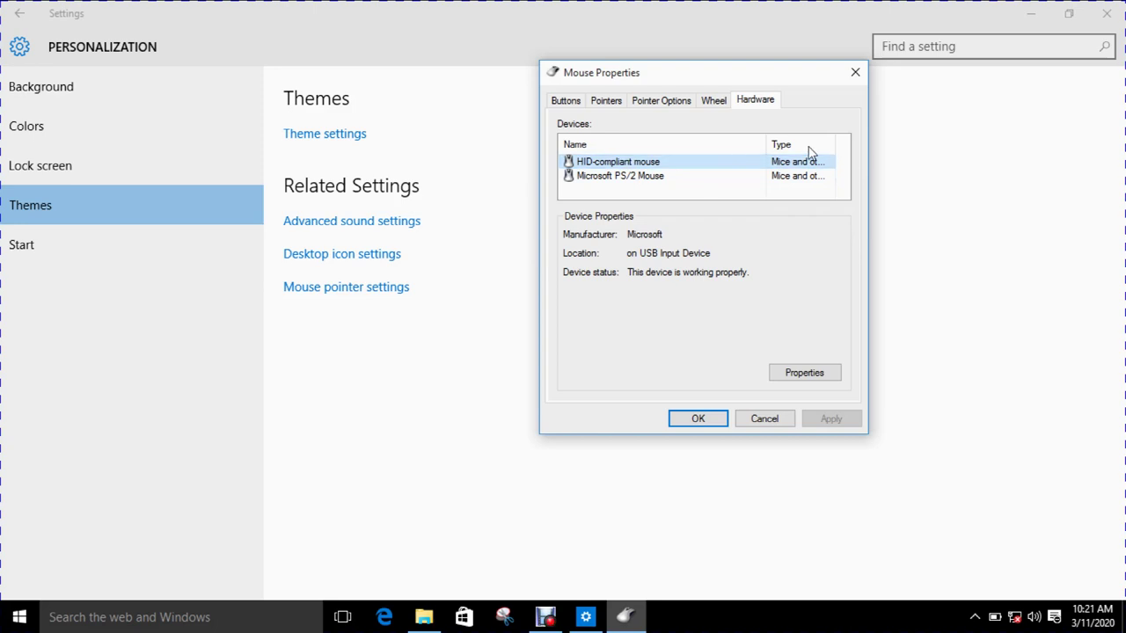
pyautogui.click(570, 102)
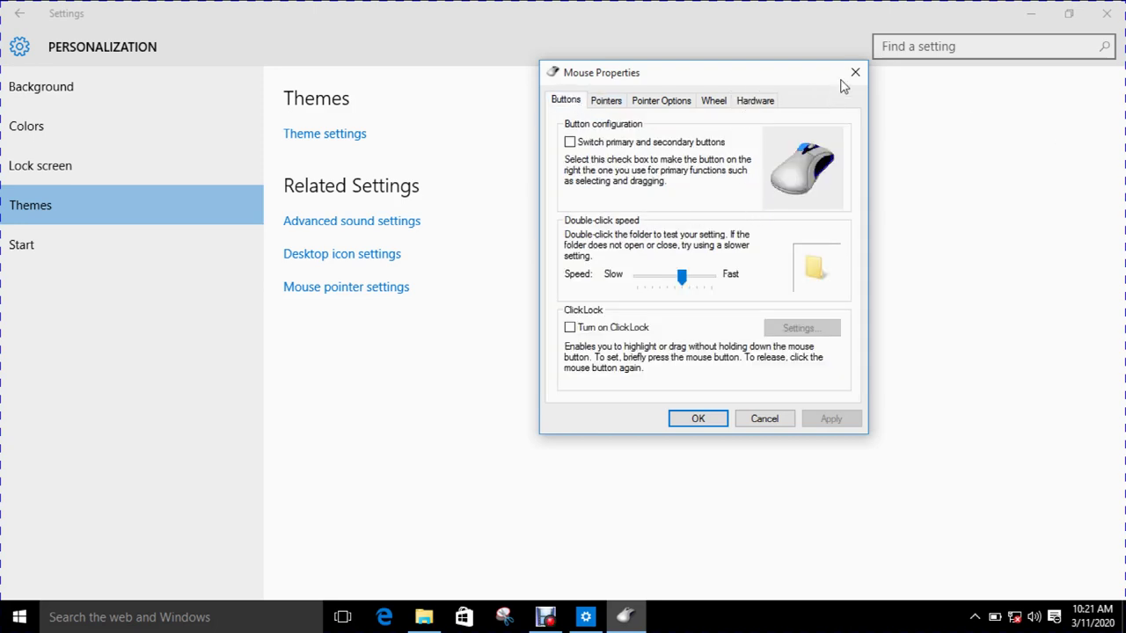